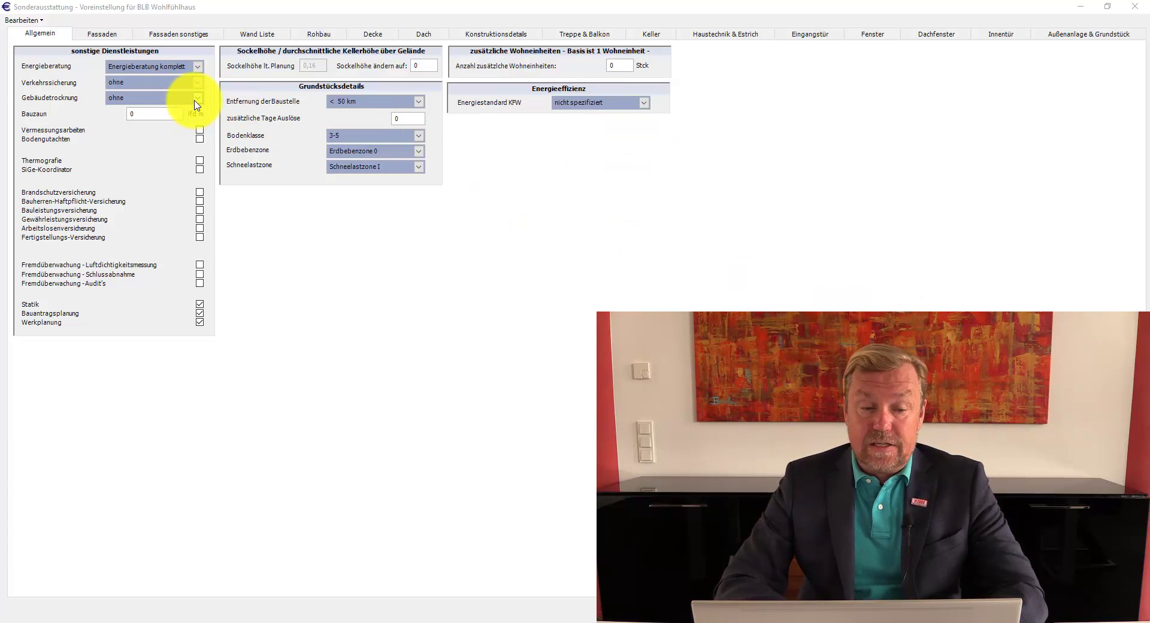
Step: Review the Gebäudetrocknung options for BLB Wohlfühlhaus and leave the setting at 'ohne'
{"action": "left_click", "coordinate": [196, 99]}
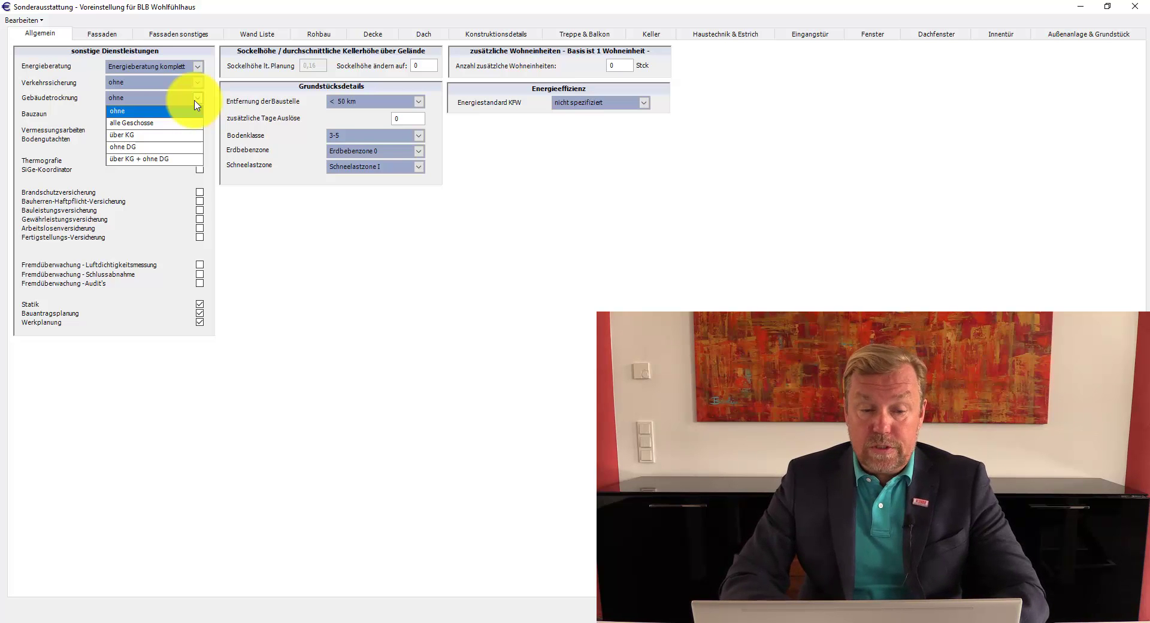
{"action": "left_click", "coordinate": [360, 281]}
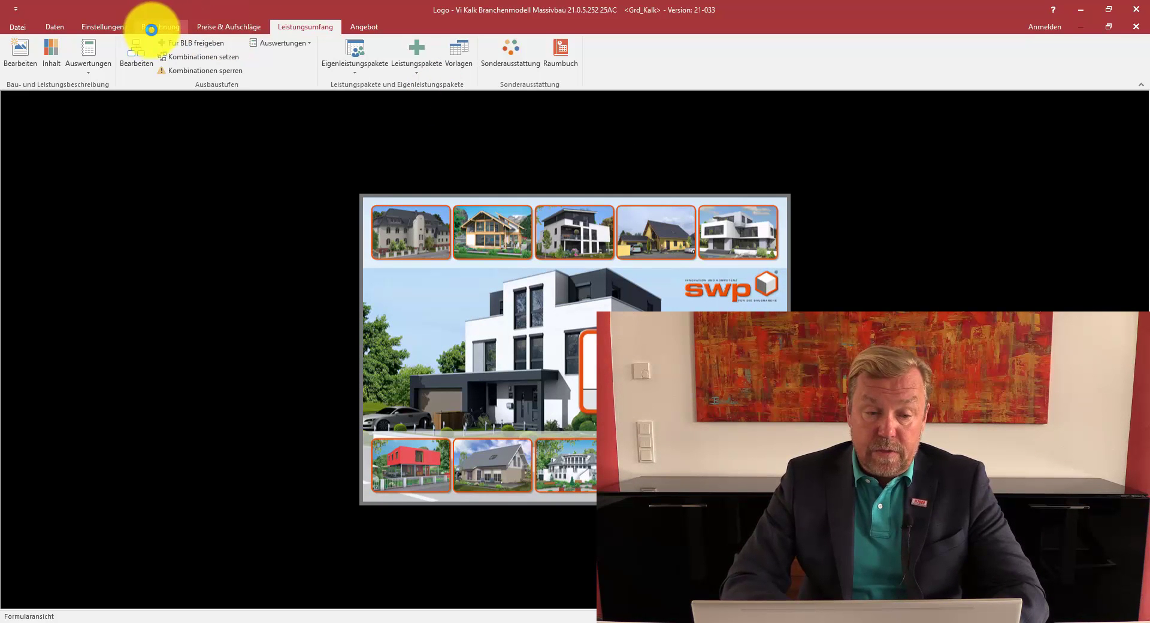
Step: List Gebäudetrocknung's calculated positions: 005.013.001 and hint text 010.998.025
{"action": "left_click", "coordinate": [152, 30]}
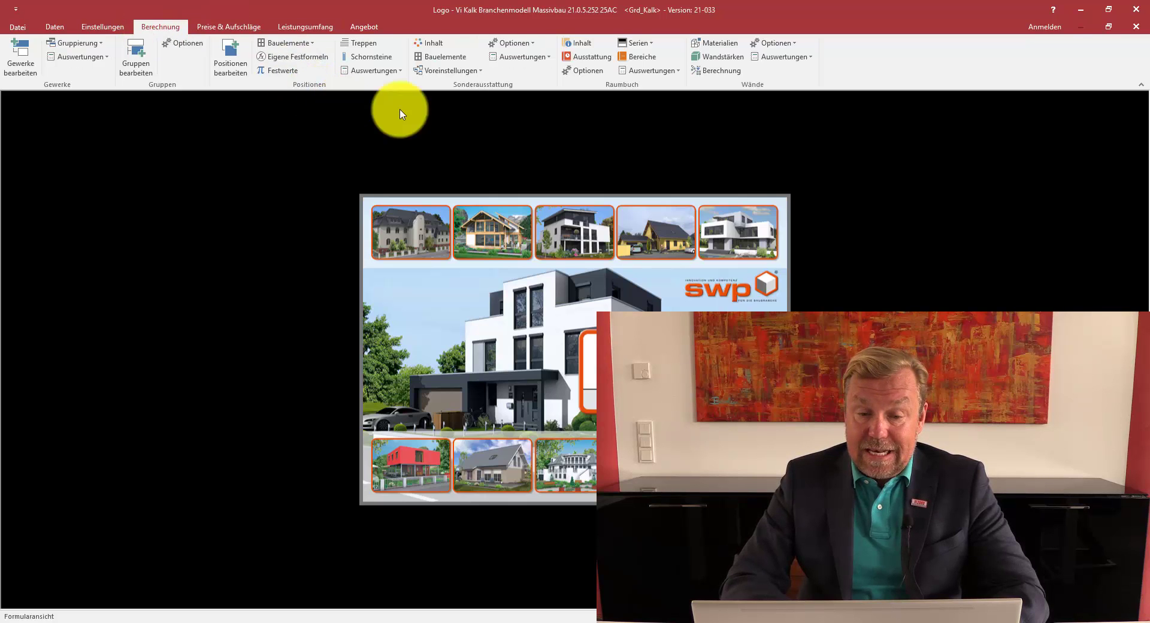
{"action": "left_click", "coordinate": [435, 47]}
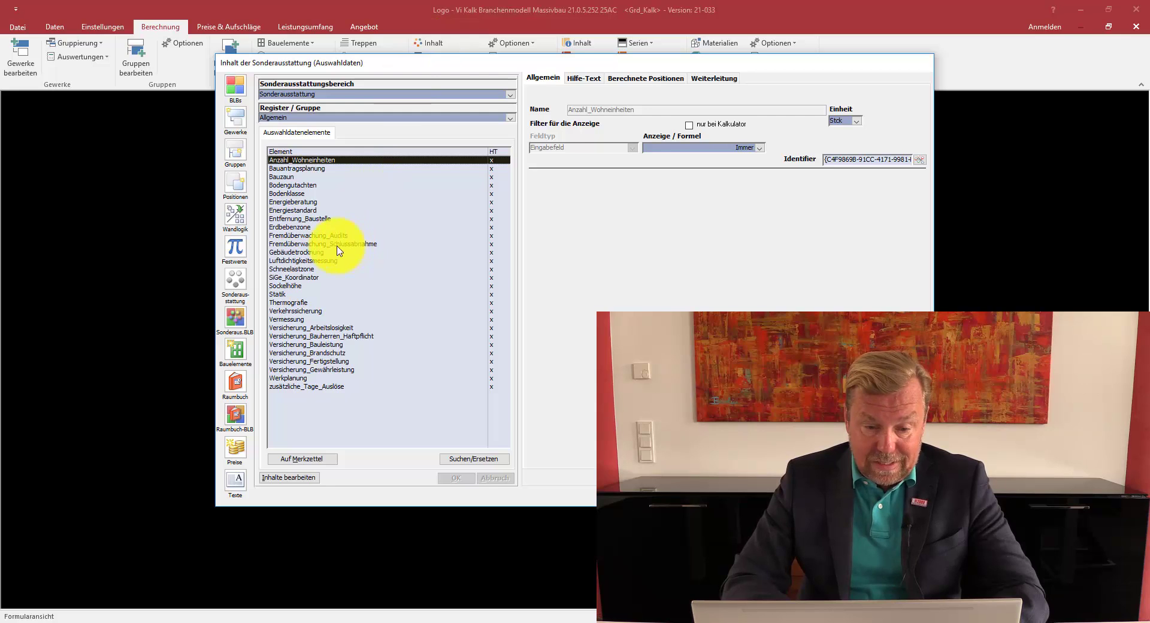
{"action": "left_click", "coordinate": [308, 252]}
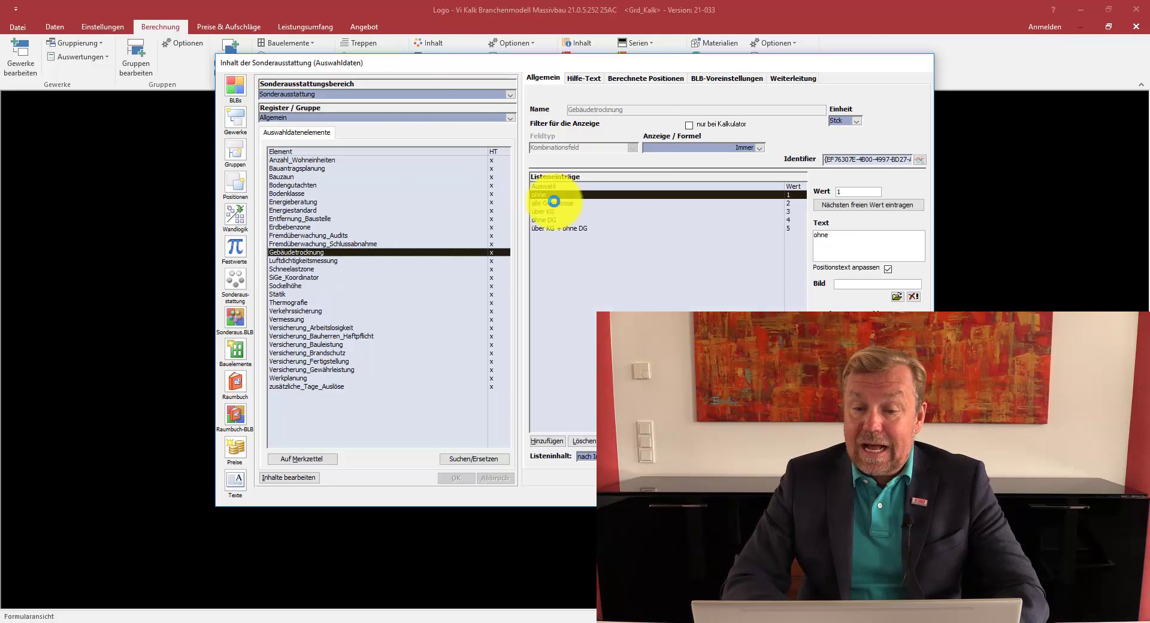
{"action": "left_click", "coordinate": [640, 79]}
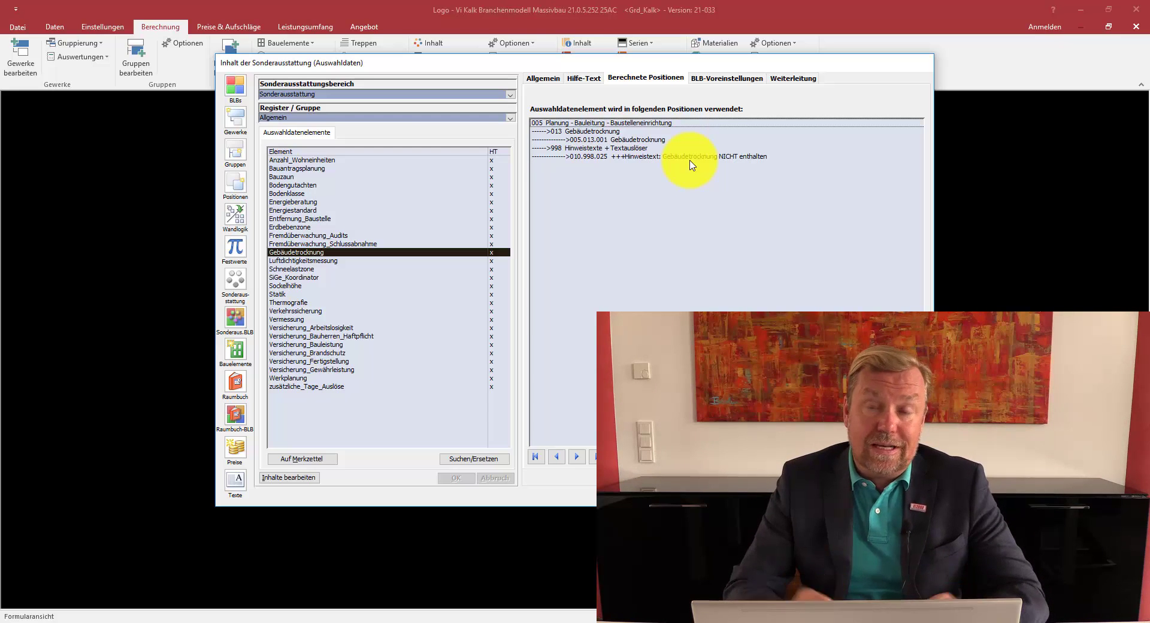
Step: Open position 005.013.001 Gebäudetrocknung, then bring up Vi-Plan's EFH_101 Erdgeschoß plan
{"action": "double_click", "coordinate": [643, 140]}
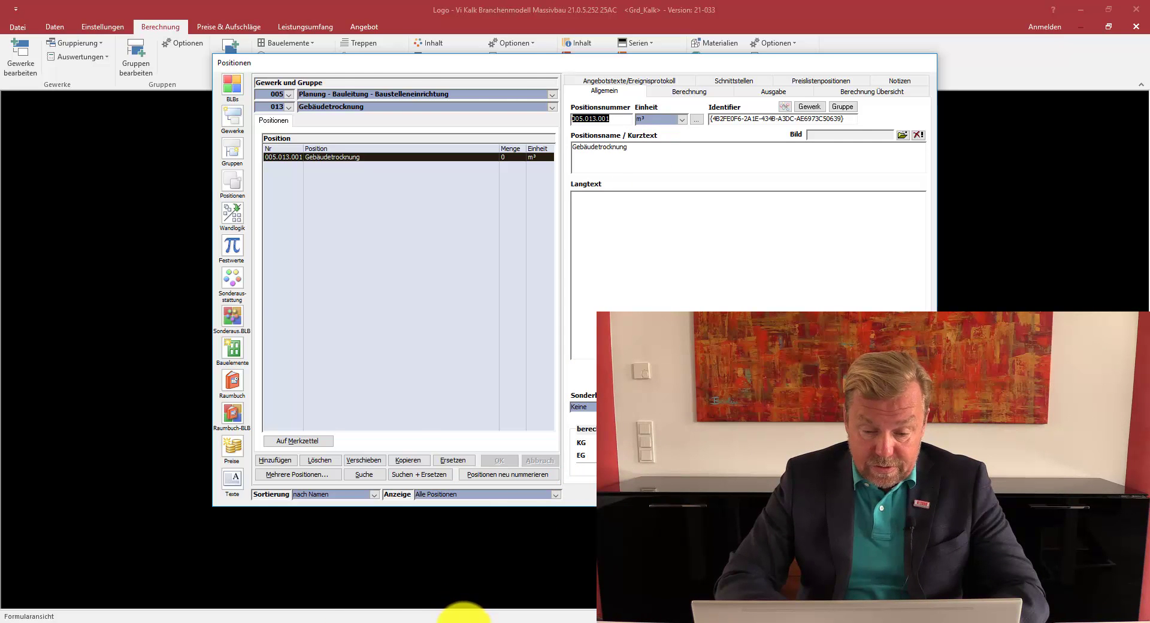
{"action": "left_click", "coordinate": [462, 617]}
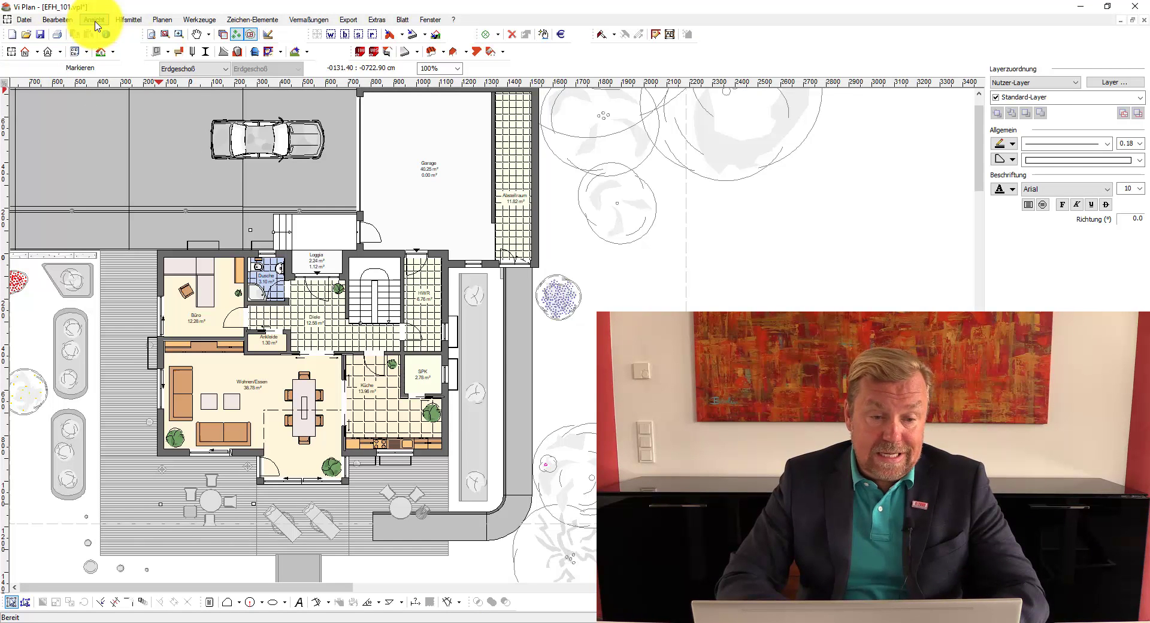
Step: Show EFH_101 in '3D-Ansicht umbauter Raum' and zoom, orbit and rotate around it
{"action": "left_click", "coordinate": [114, 52]}
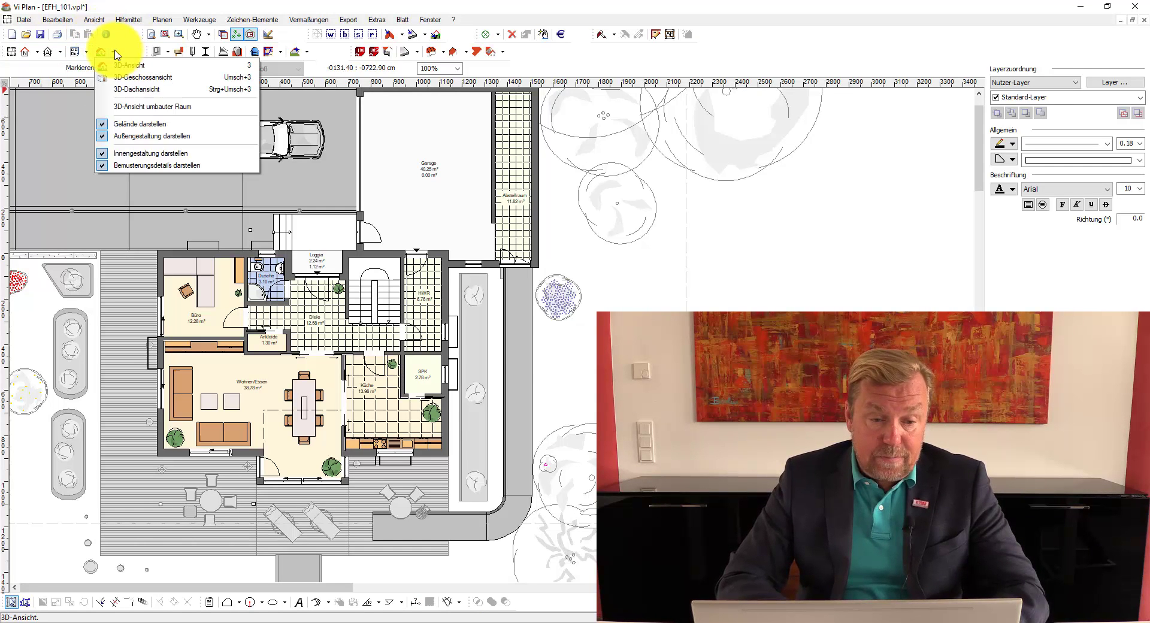
{"action": "left_click", "coordinate": [155, 109]}
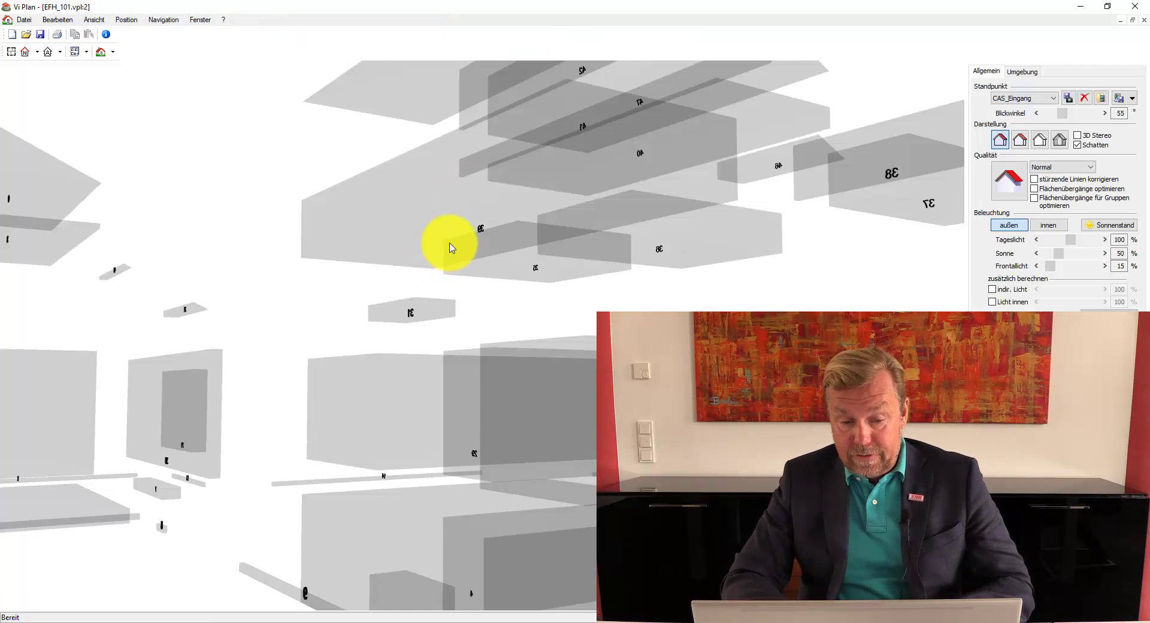
{"action": "mouse_move", "coordinate": [452, 232]}
{"action": "left_mouse_down"}
{"action": "mouse_move", "coordinate": [454, 346]}
{"action": "mouse_move", "coordinate": [550, 350]}
{"action": "mouse_move", "coordinate": [437, 385]}
{"action": "mouse_move", "coordinate": [403, 372]}
{"action": "mouse_move", "coordinate": [506, 346]}
{"action": "mouse_move", "coordinate": [506, 218]}
{"action": "mouse_move", "coordinate": [529, 94]}
{"action": "left_mouse_up"}
{"action": "mouse_move", "coordinate": [284, 383]}
{"action": "left_mouse_down"}
{"action": "mouse_move", "coordinate": [334, 380]}
{"action": "mouse_move", "coordinate": [377, 359]}
{"action": "left_mouse_up"}
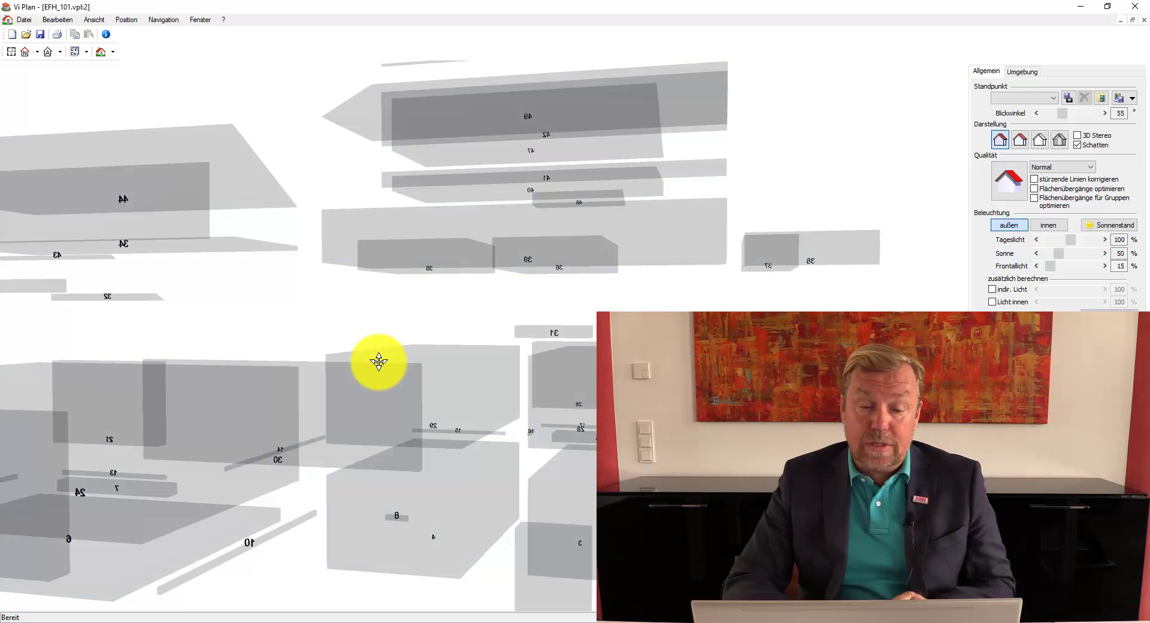
{"action": "left_click_drag", "start_coordinate": [269, 364], "coordinate": [256, 477]}
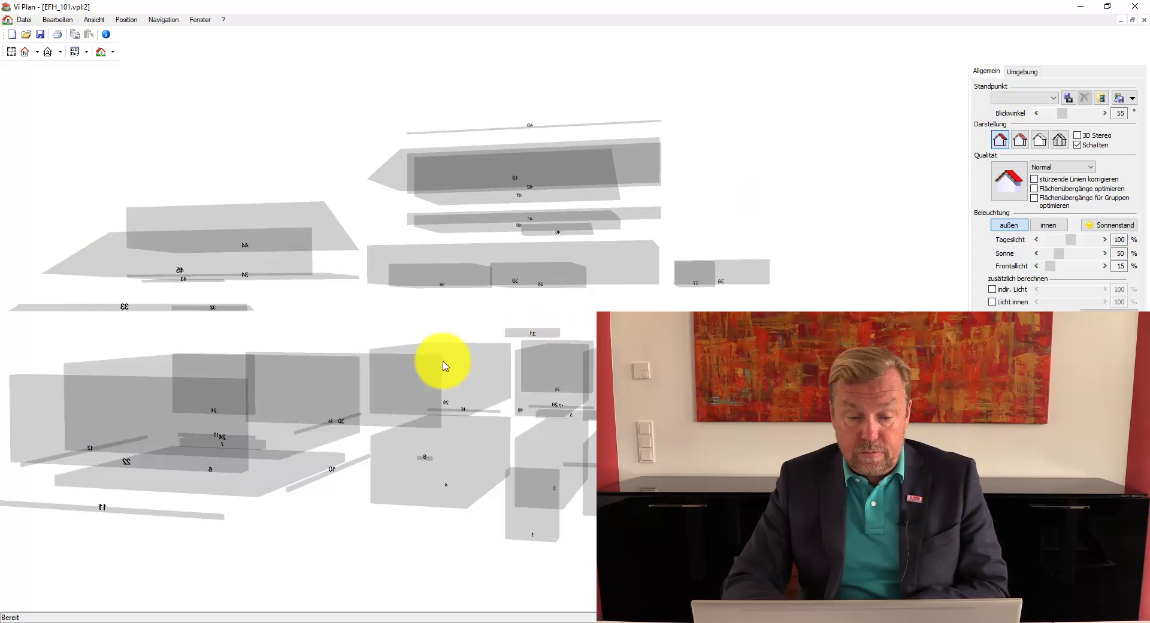
{"action": "left_click_drag", "start_coordinate": [441, 362], "coordinate": [387, 362]}
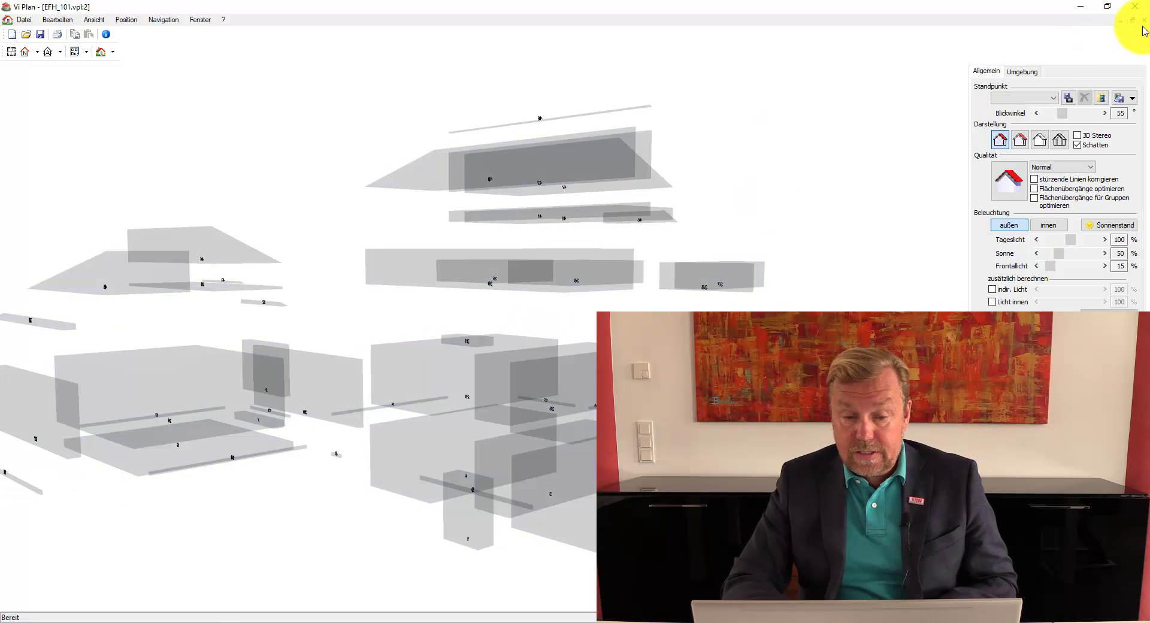
Step: Back in the floor plan, draw a closed six-sided polygon in the garden area and select it
{"action": "left_click", "coordinate": [1144, 20]}
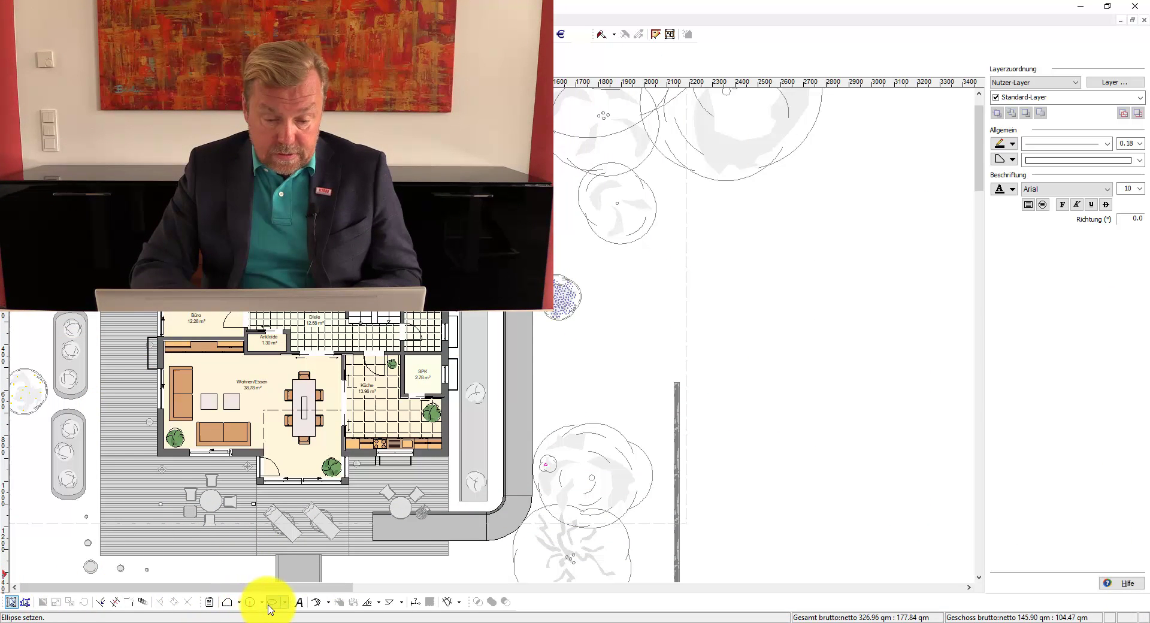
{"action": "left_click", "coordinate": [238, 602]}
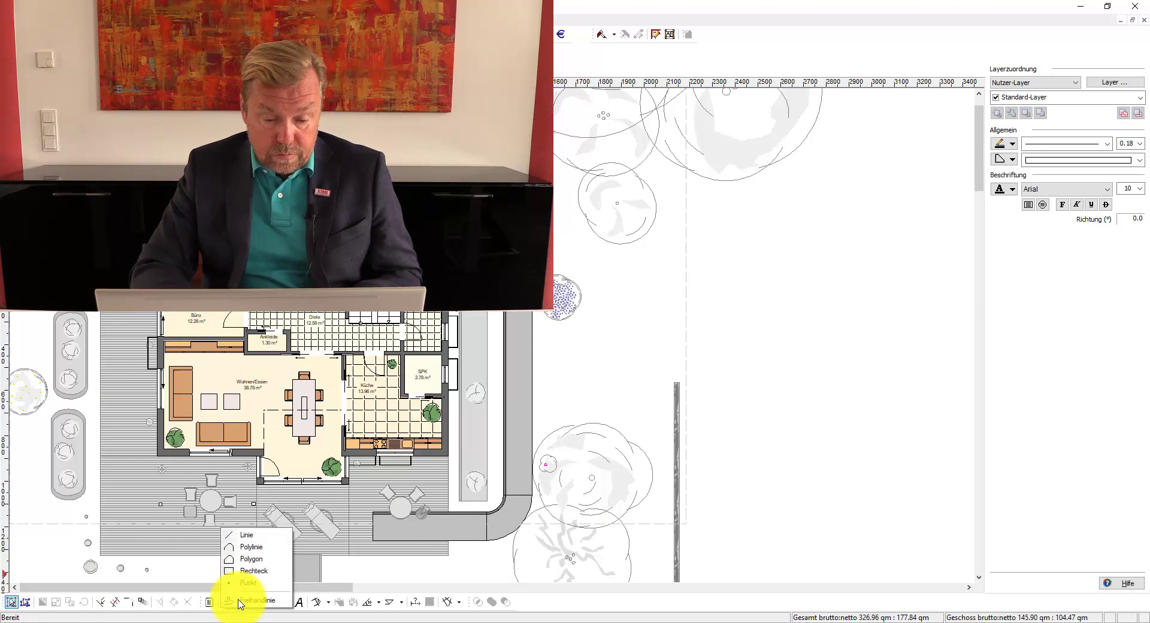
{"action": "left_click", "coordinate": [255, 561]}
{"action": "left_click", "coordinate": [693, 257]}
{"action": "left_click", "coordinate": [795, 206]}
{"action": "left_click", "coordinate": [884, 363]}
{"action": "left_click", "coordinate": [923, 144]}
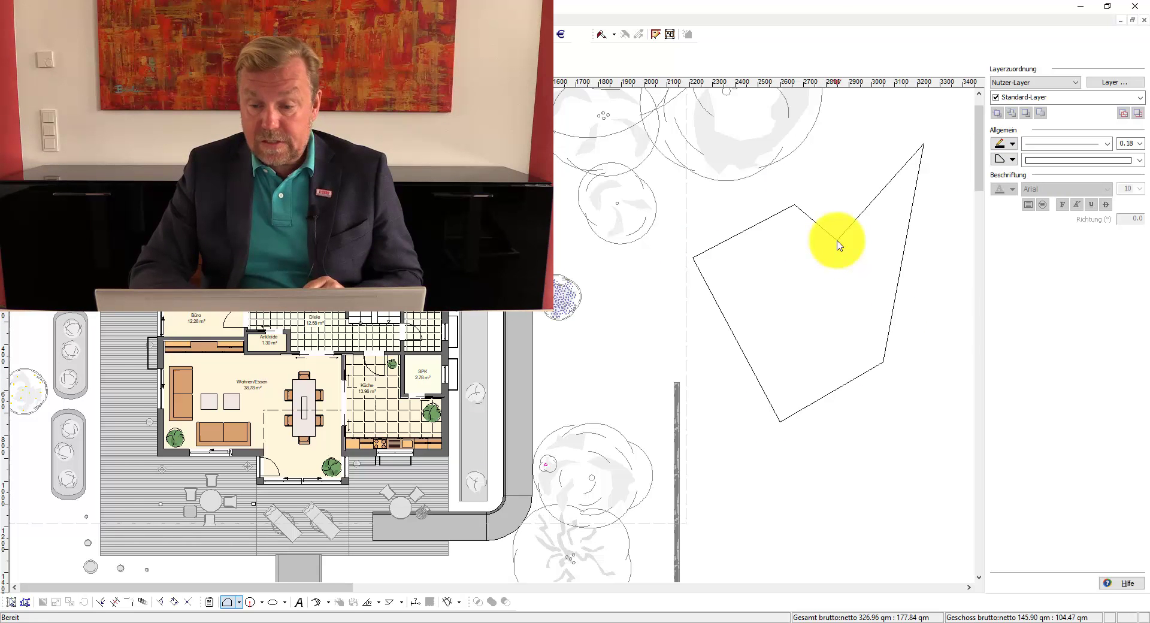
{"action": "double_click", "coordinate": [837, 241]}
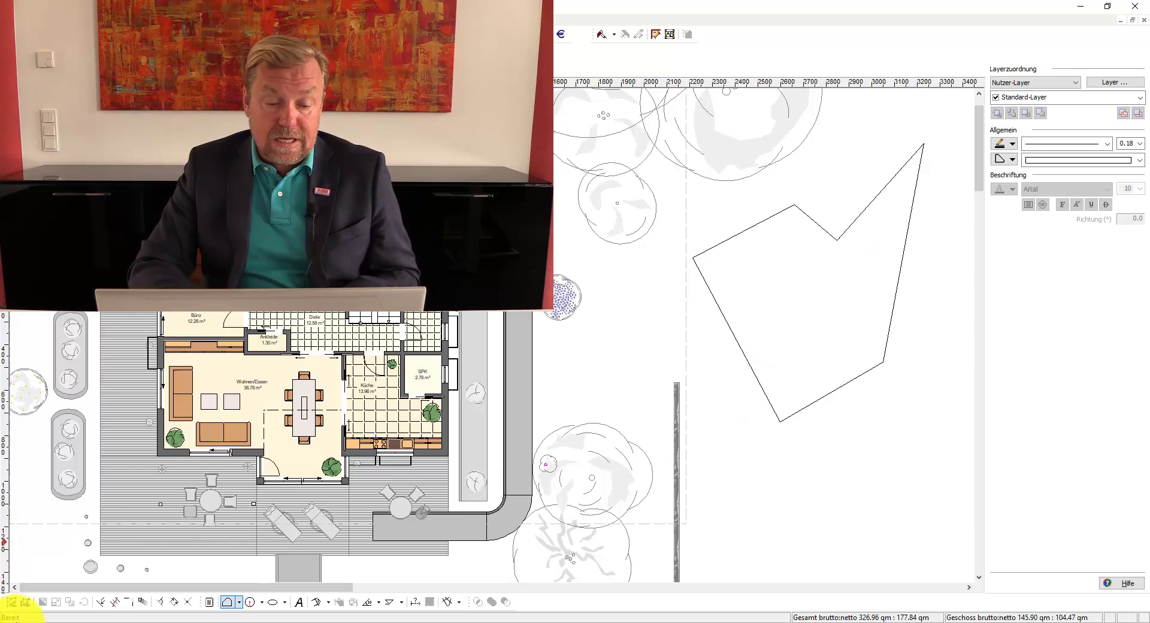
{"action": "left_click", "coordinate": [10, 602]}
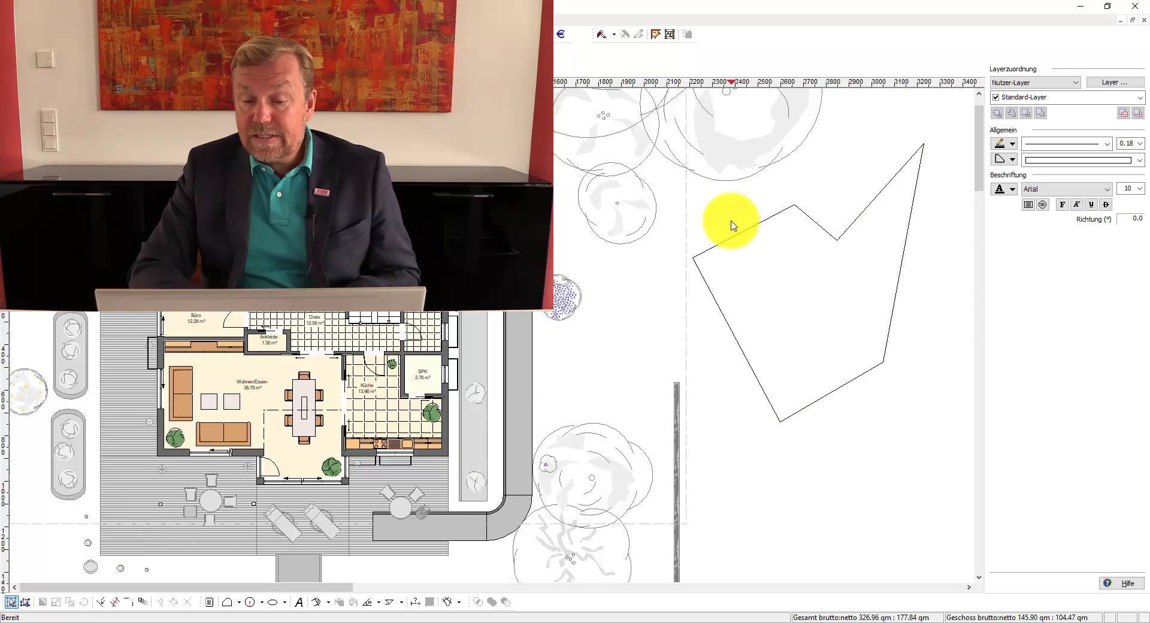
{"action": "left_click", "coordinate": [761, 252]}
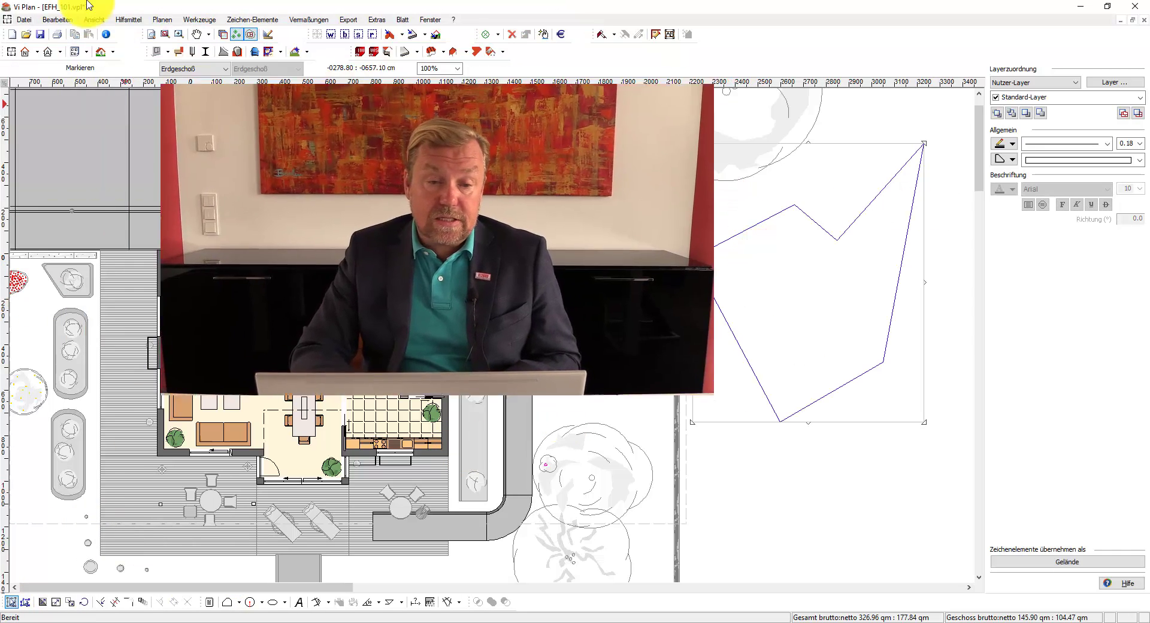
Step: Define the selected polygon as the Erdgeschoß interior area via Planen > Innenbereich des Geschosses
{"action": "left_click", "coordinate": [162, 19]}
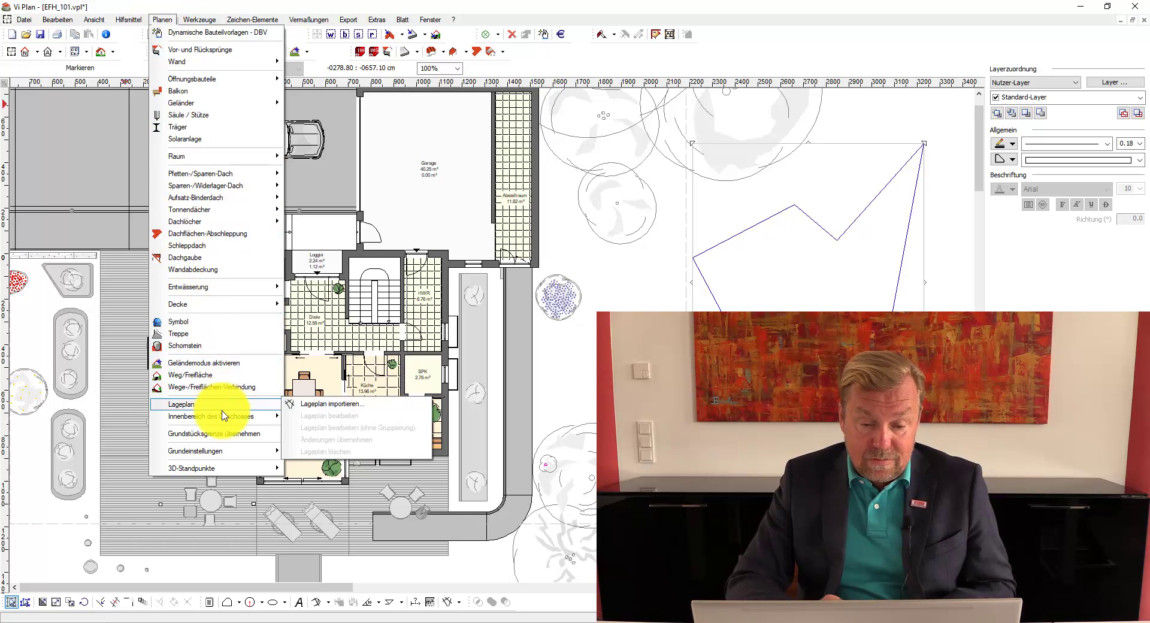
{"action": "mouse_move", "coordinate": [210, 416]}
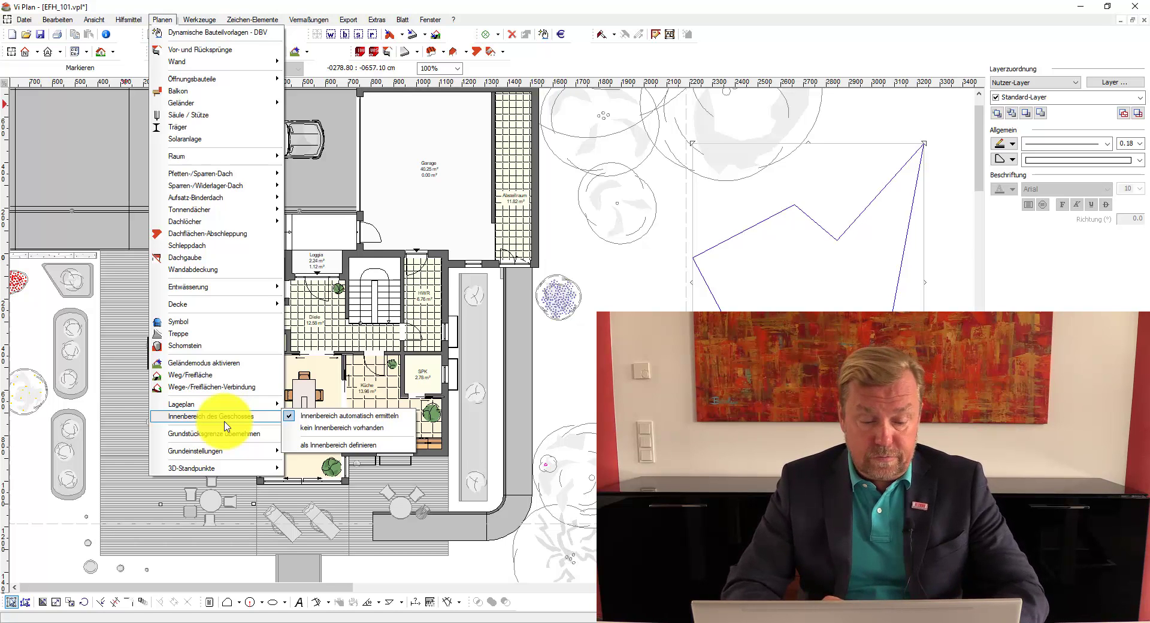
{"action": "key", "text": "Escape"}
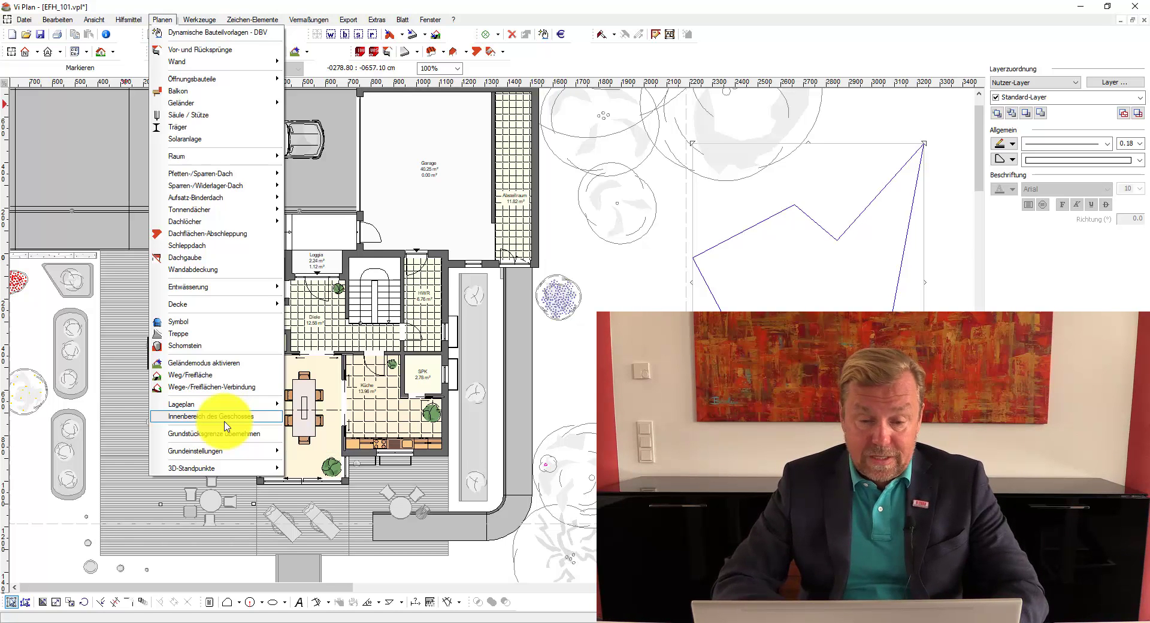
{"action": "left_click", "coordinate": [226, 417]}
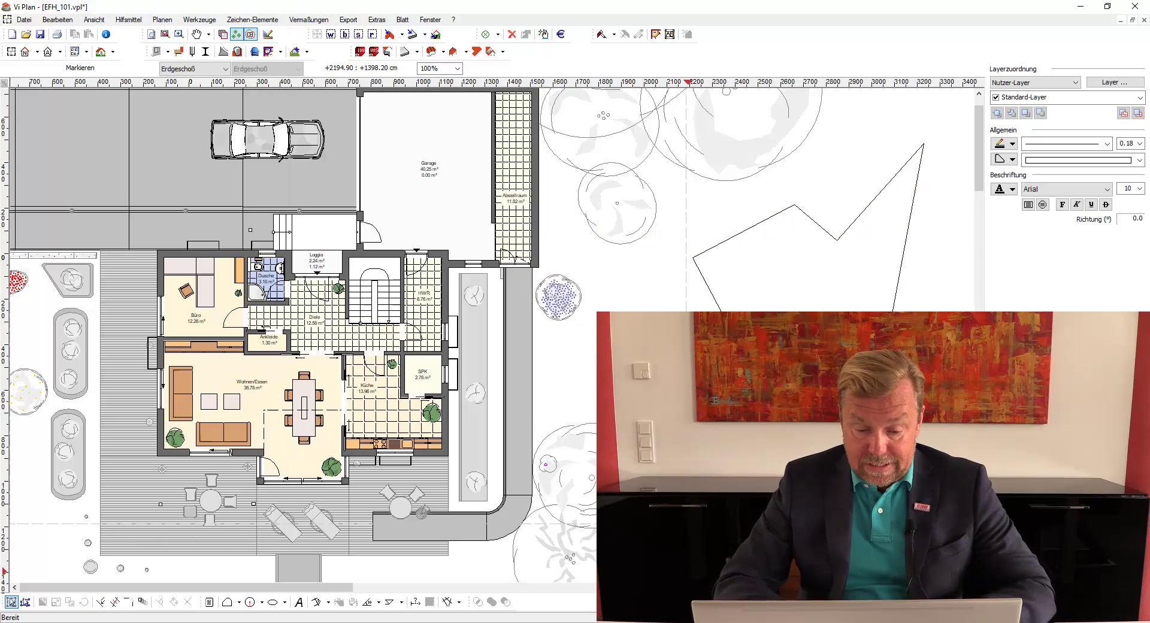
Step: Bring the Vi Kalk Massivbau window back in front, showing position 005.013.001
{"action": "left_click", "coordinate": [422, 620]}
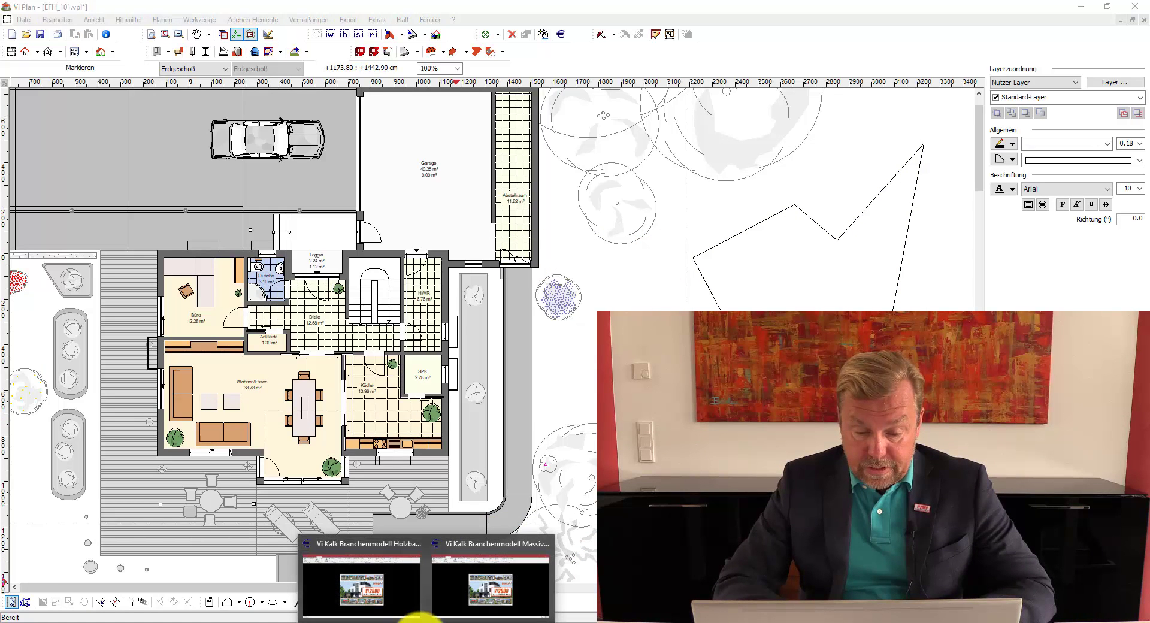
{"action": "left_click", "coordinate": [488, 566]}
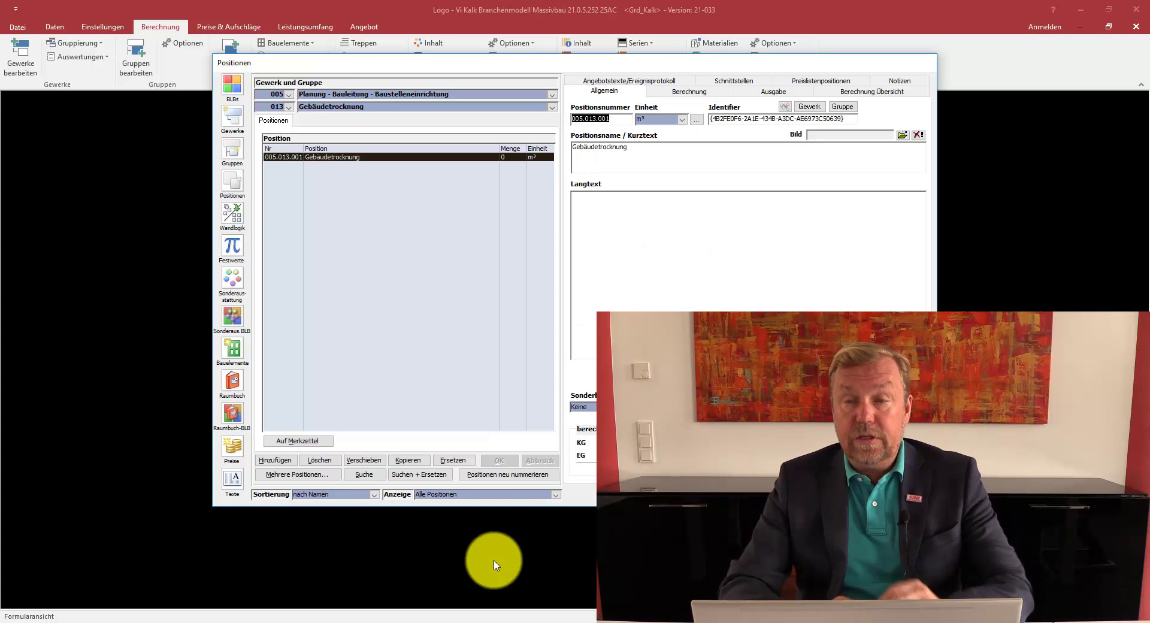